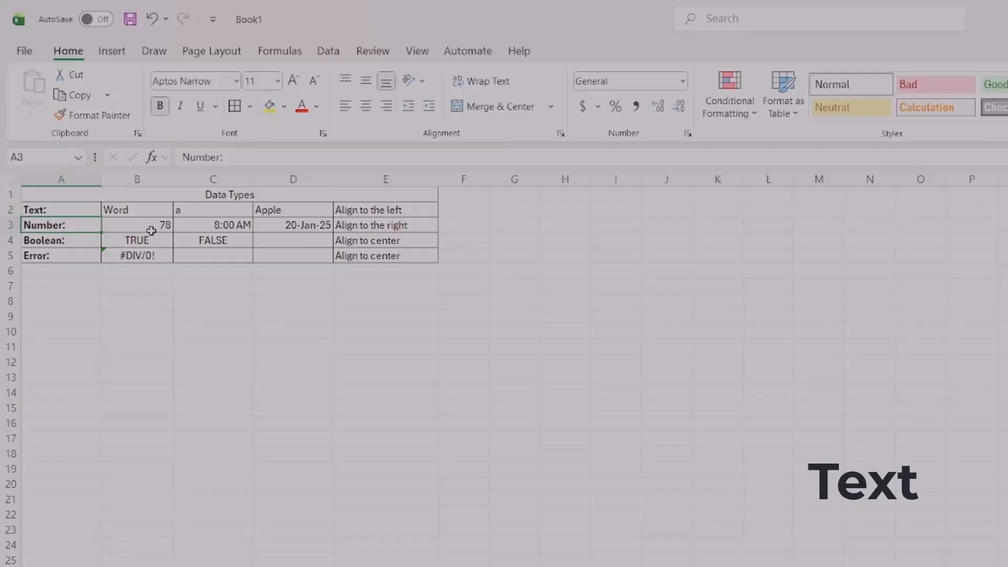
Step: Examine the number, Boolean and error examples in the Data Types table, including the formula behind the error in B5
{"action": "left_click_drag", "start_coordinate": [151, 228], "coordinate": [282, 229]}
{"action": "left_click", "coordinate": [228, 227]}
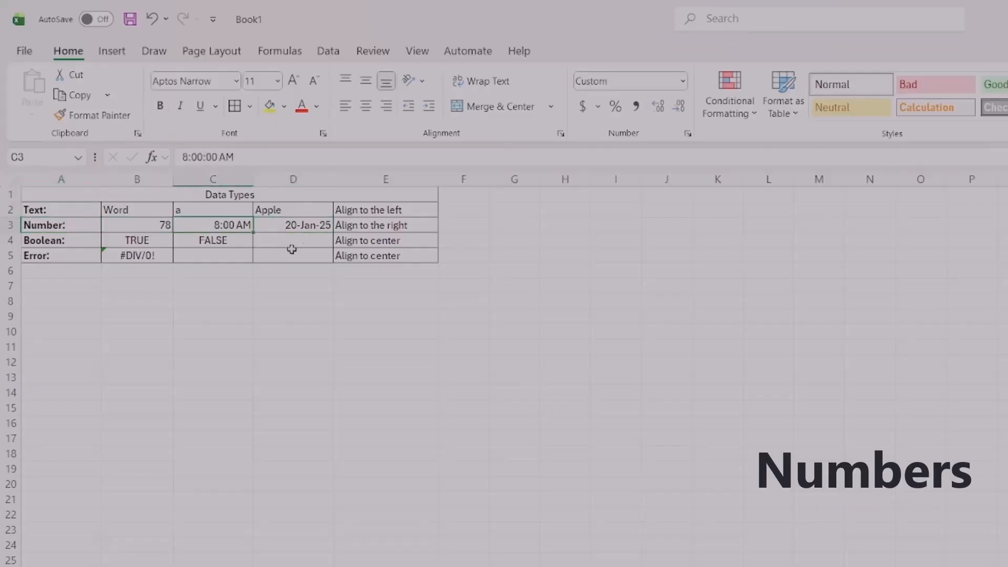
{"action": "left_click", "coordinate": [59, 238]}
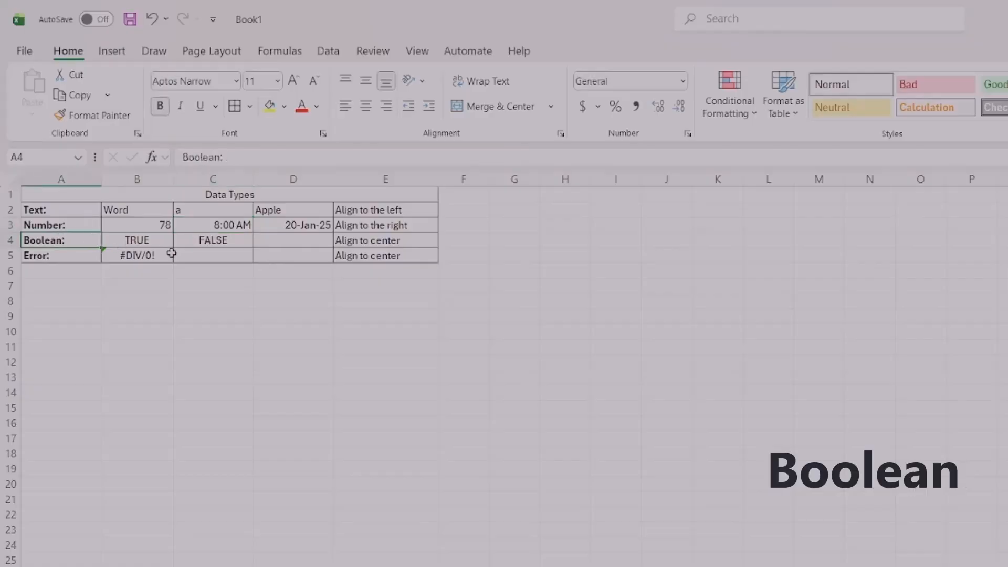
{"action": "left_click", "coordinate": [69, 250]}
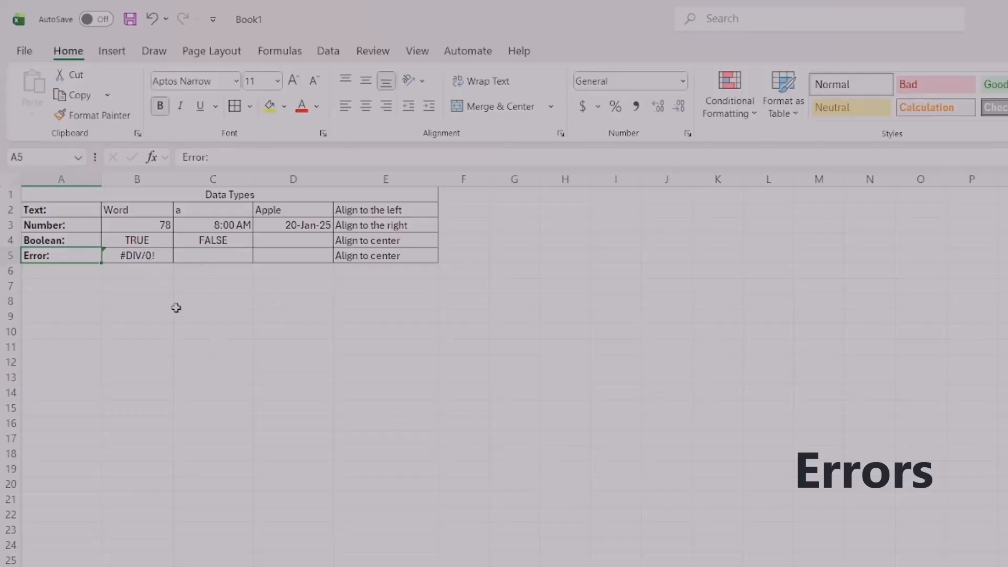
{"action": "left_click", "coordinate": [184, 340]}
{"action": "left_click", "coordinate": [110, 253]}
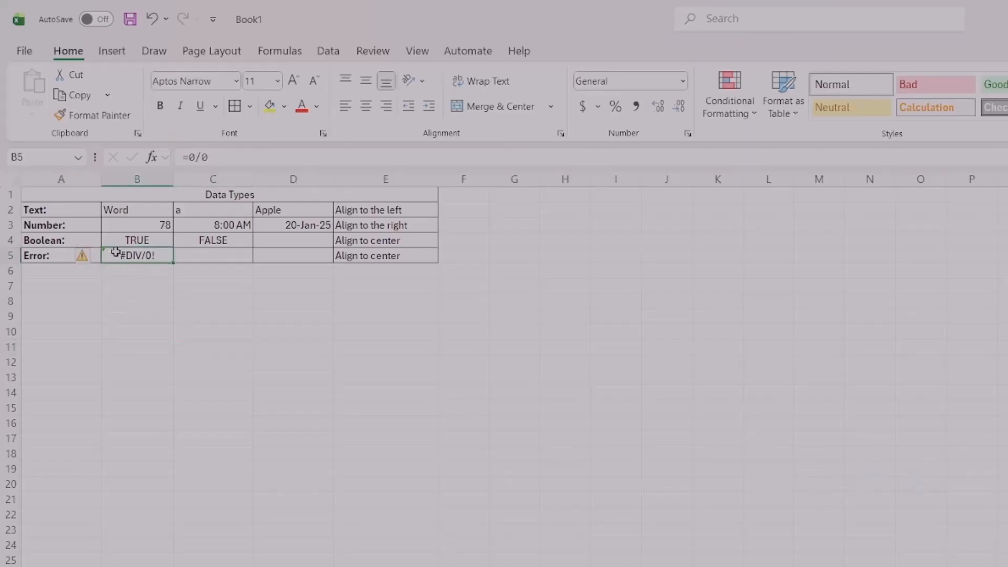
{"action": "mouse_move", "coordinate": [85, 257]}
{"action": "left_click", "coordinate": [261, 331]}
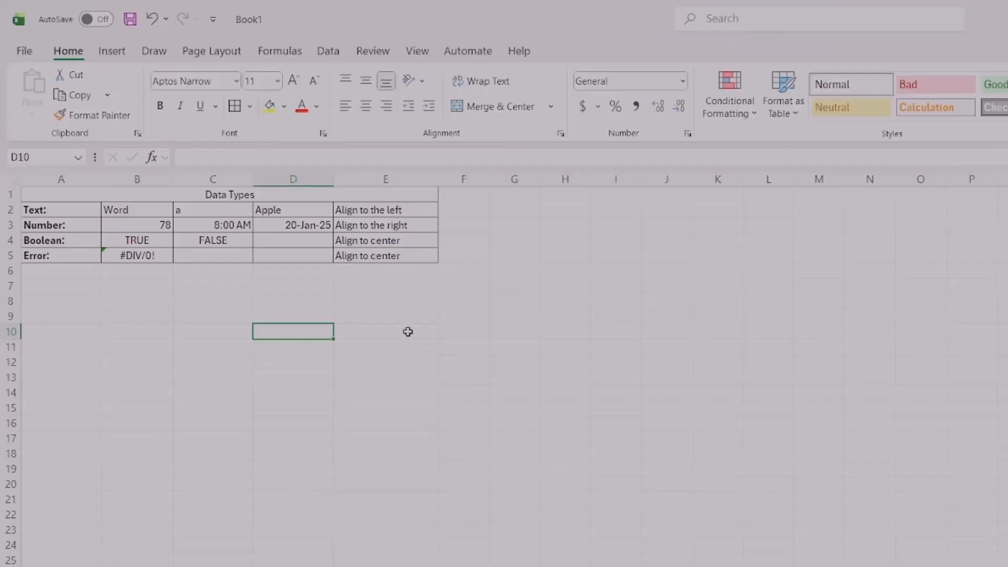
Step: Enter three text samples: a sentence stating the person's name in E7, Telephone in E8 and a in E9
{"action": "left_click", "coordinate": [407, 290]}
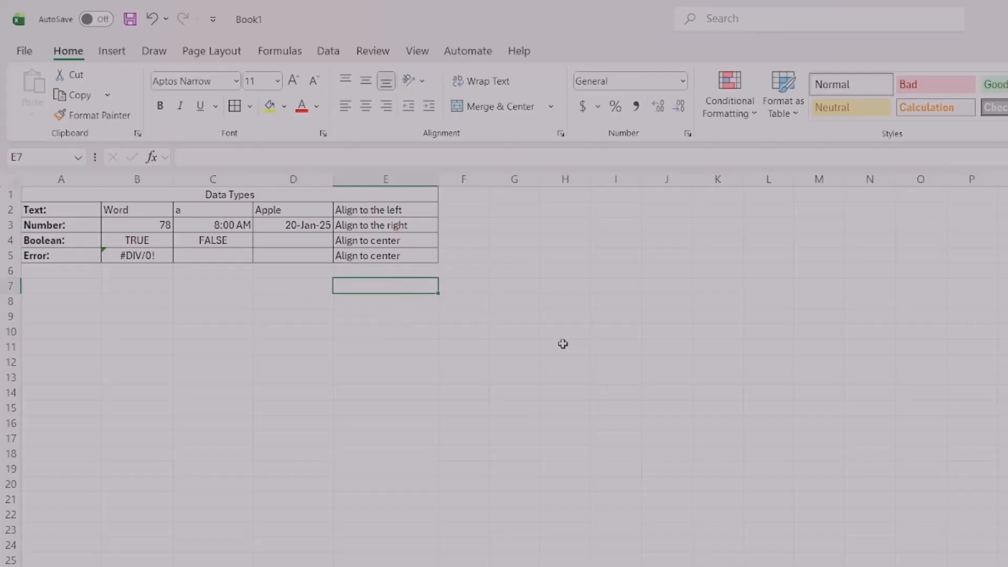
{"action": "type", "text": "I"}
{"action": "type", "text": "My nam"}
{"action": "type", "text": "e is Arkar"}
{"action": "key", "text": "Return"}
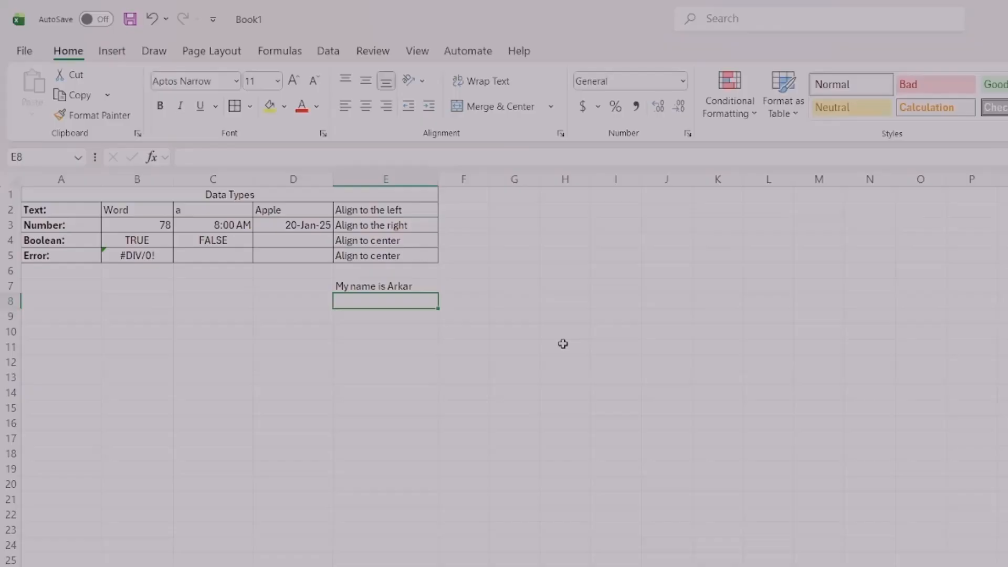
{"action": "type", "text": "Telephone"}
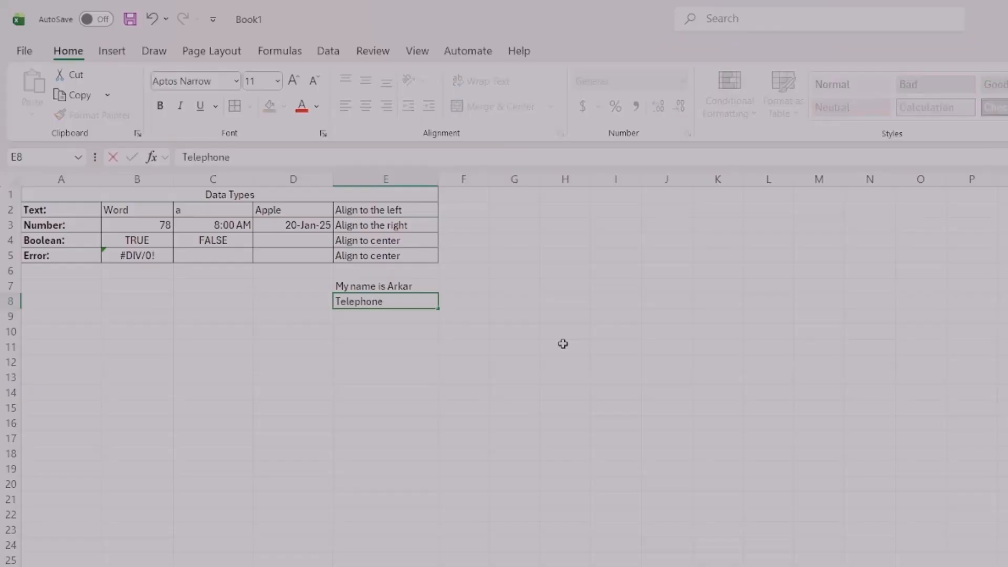
{"action": "key", "text": "Return"}
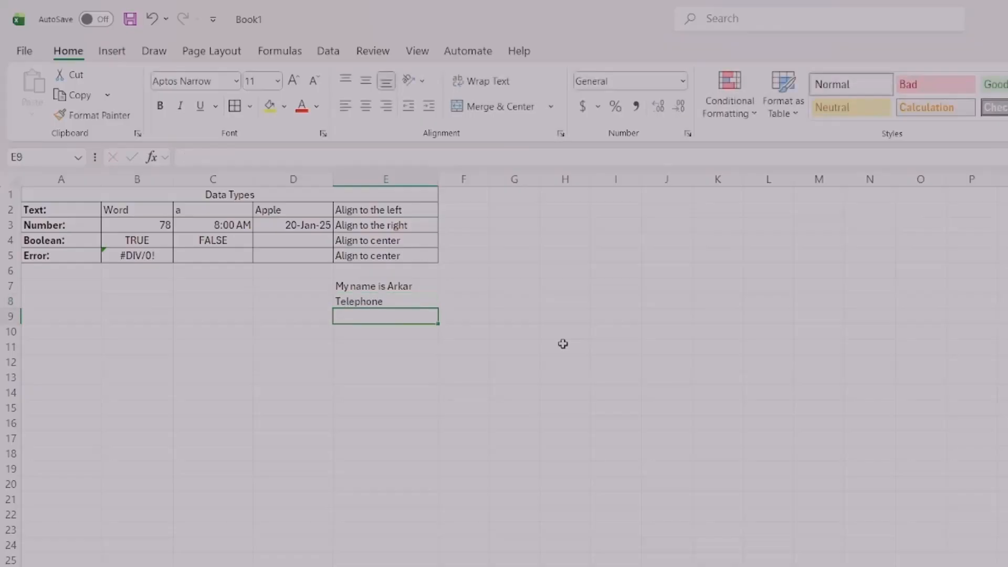
{"action": "type", "text": "a"}
{"action": "key", "text": "Return"}
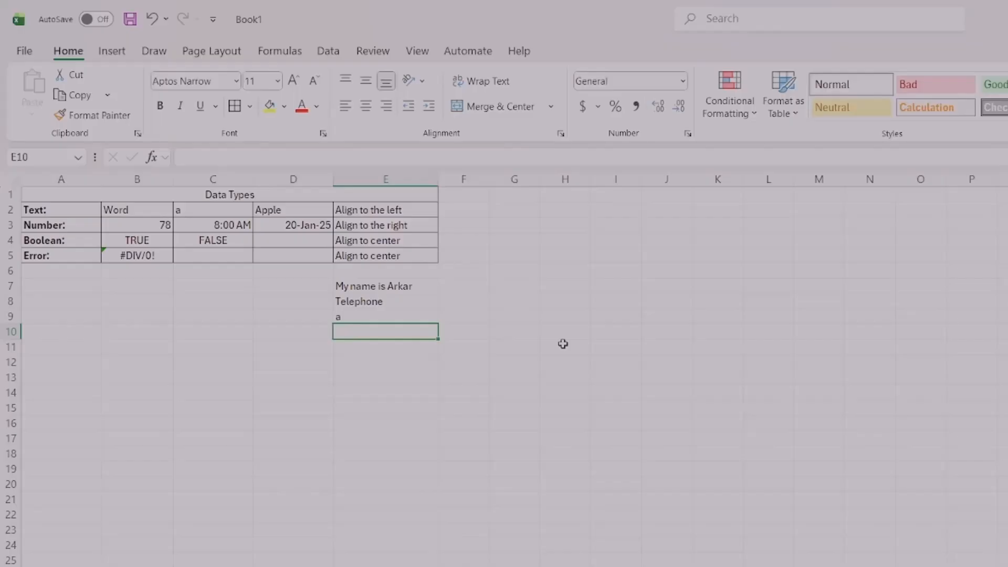
Step: Clear the sample text entries from E7:E10
{"action": "key", "text": "shift+Up"}
{"action": "key", "text": "shift+Up"}
{"action": "key", "text": "shift+Up"}
{"action": "key", "text": "Delete"}
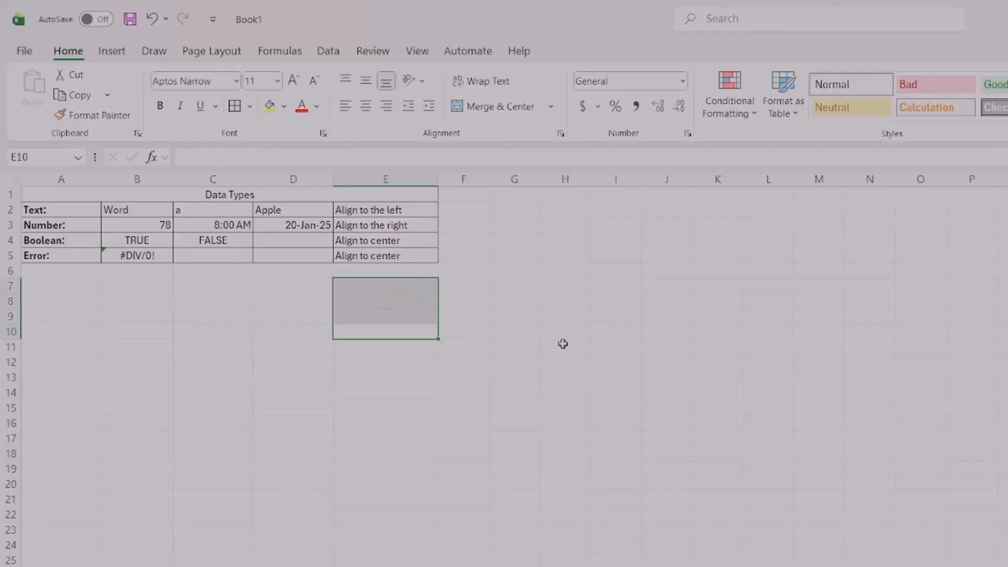
Step: Enter the number samples 56 in E7 and 56.7 in E8, plus 56..7 with a double decimal point in E9
{"action": "key", "text": "Down"}
{"action": "key", "text": "Up"}
{"action": "key", "text": "Up"}
{"action": "key", "text": "Up"}
{"action": "key", "text": "Up"}
{"action": "type", "text": "56"}
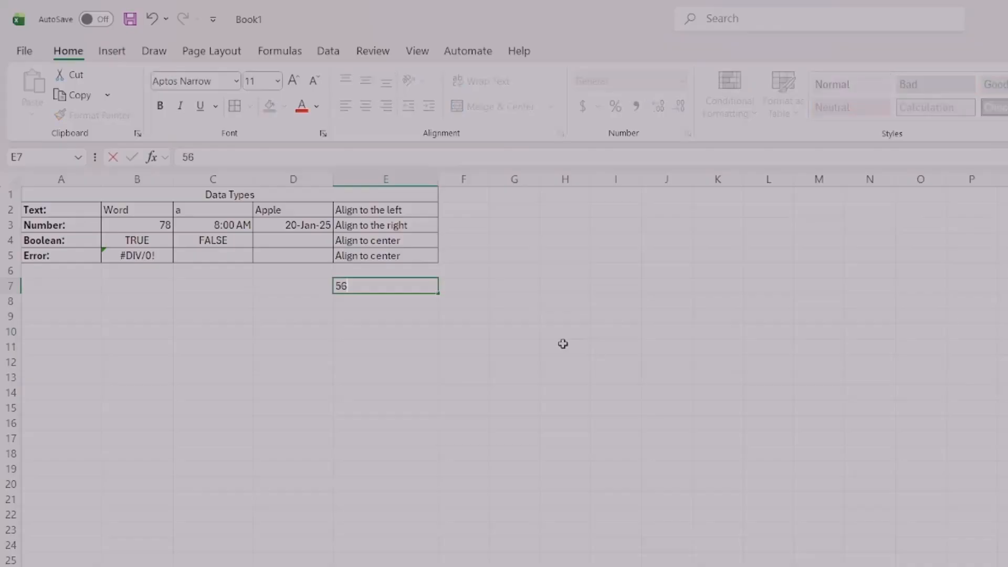
{"action": "key", "text": "Return"}
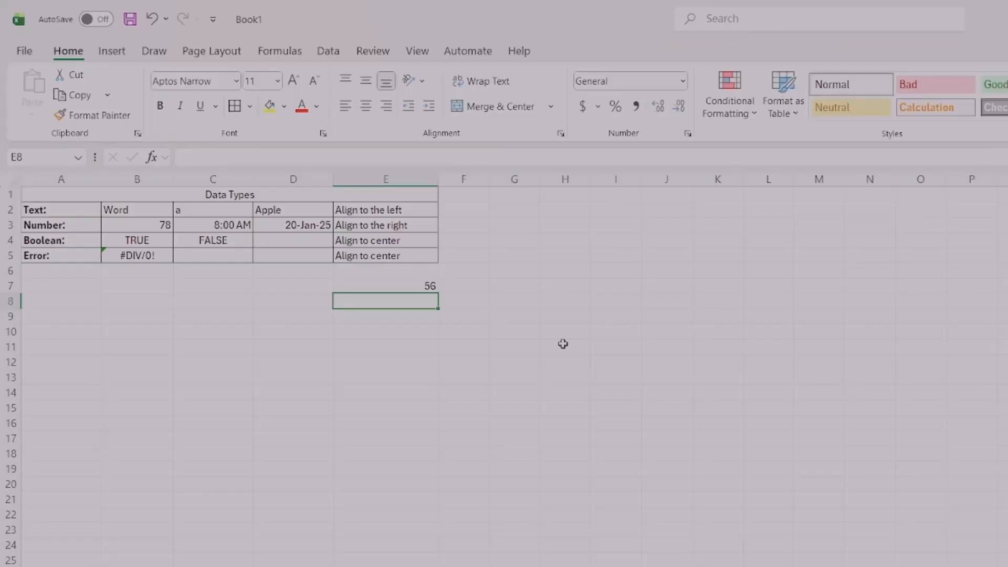
{"action": "type", "text": "56.7"}
{"action": "key", "text": "Return"}
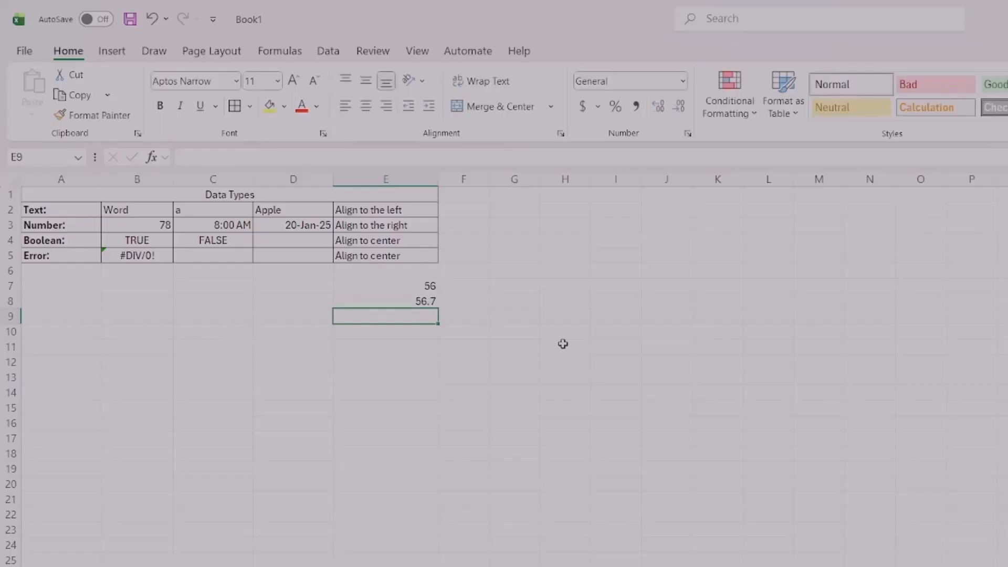
{"action": "type", "text": "56"}
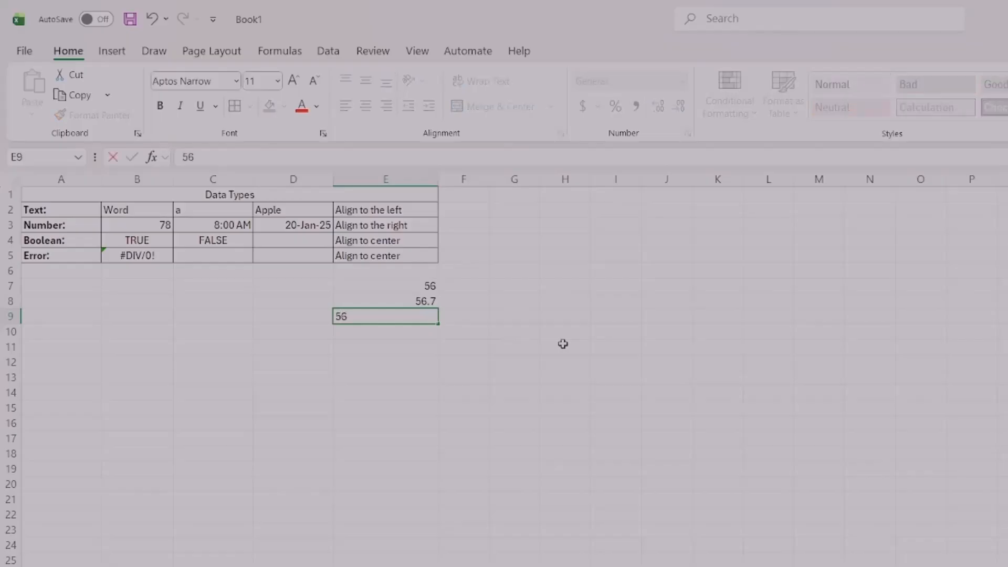
{"action": "type", "text": "..7"}
{"action": "key", "text": "Return"}
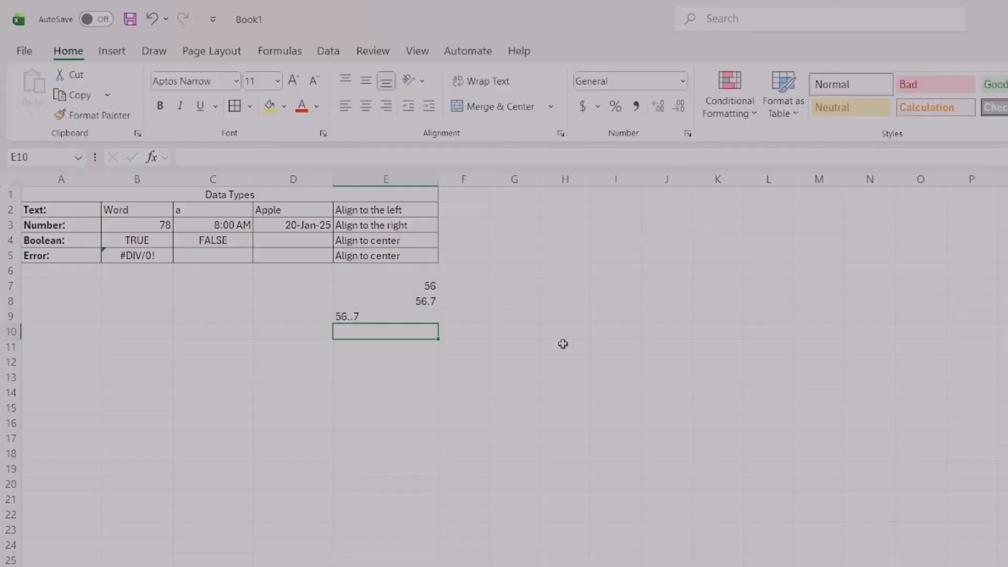
Step: Compare how the entries with single and double decimal points align in E8 and E9
{"action": "key", "text": "Up"}
{"action": "key", "text": "Up"}
{"action": "key", "text": "Up"}
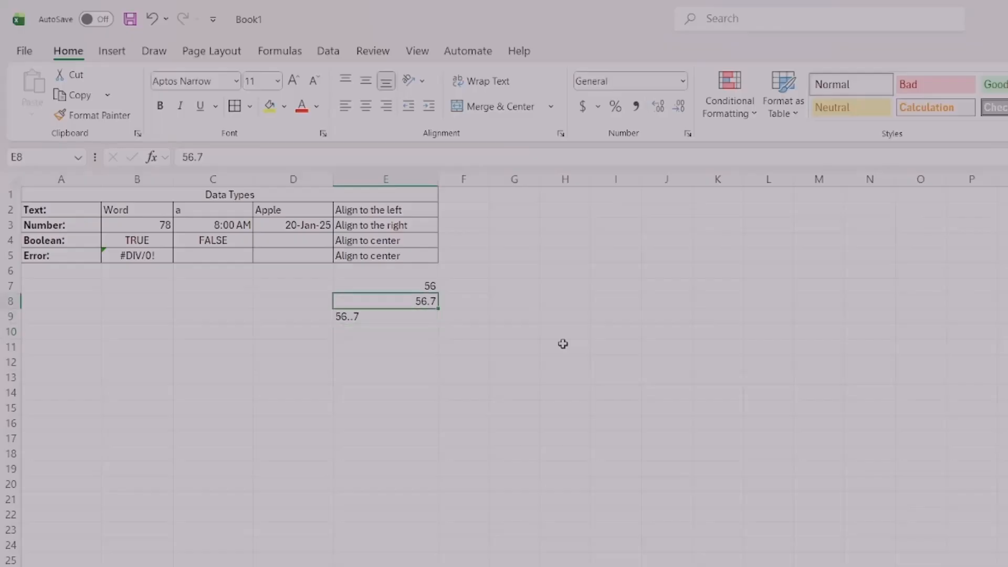
{"action": "key", "text": "Down"}
{"action": "key", "text": "Down"}
{"action": "key", "text": "Up"}
{"action": "key", "text": "Up"}
{"action": "key", "text": "Down"}
{"action": "key", "text": "Down"}
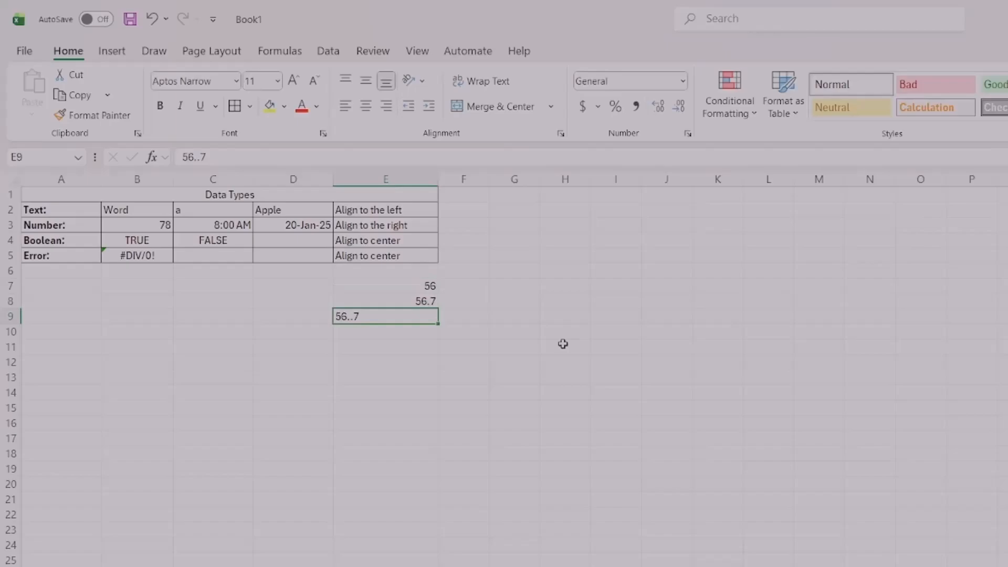
Step: Enter the time as 8 am in G7 and as 8am, without the space, in G8
{"action": "key", "text": "Right"}
{"action": "key", "text": "Right"}
{"action": "key", "text": "Up"}
{"action": "key", "text": "Up"}
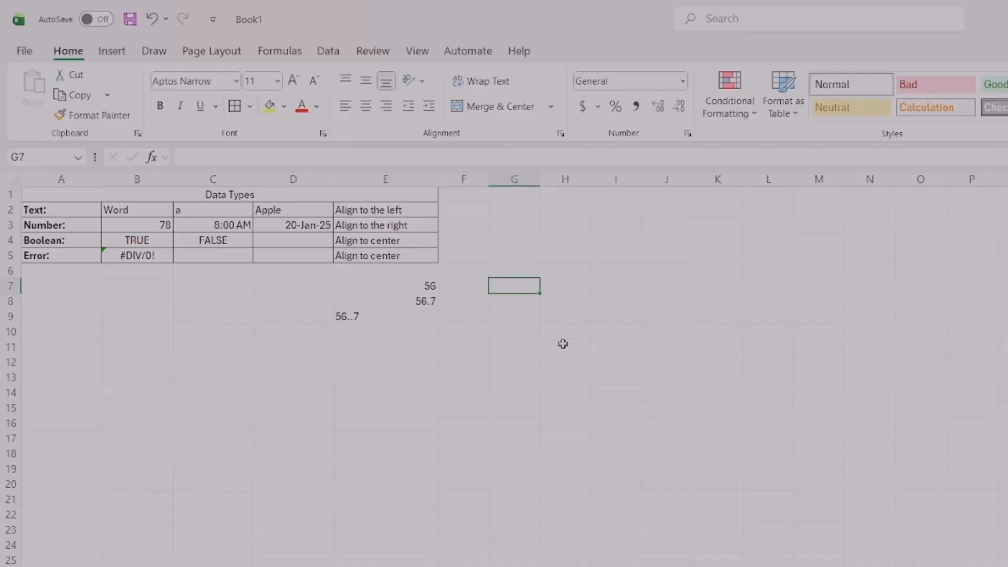
{"action": "type", "text": "8 am"}
{"action": "key", "text": "Return"}
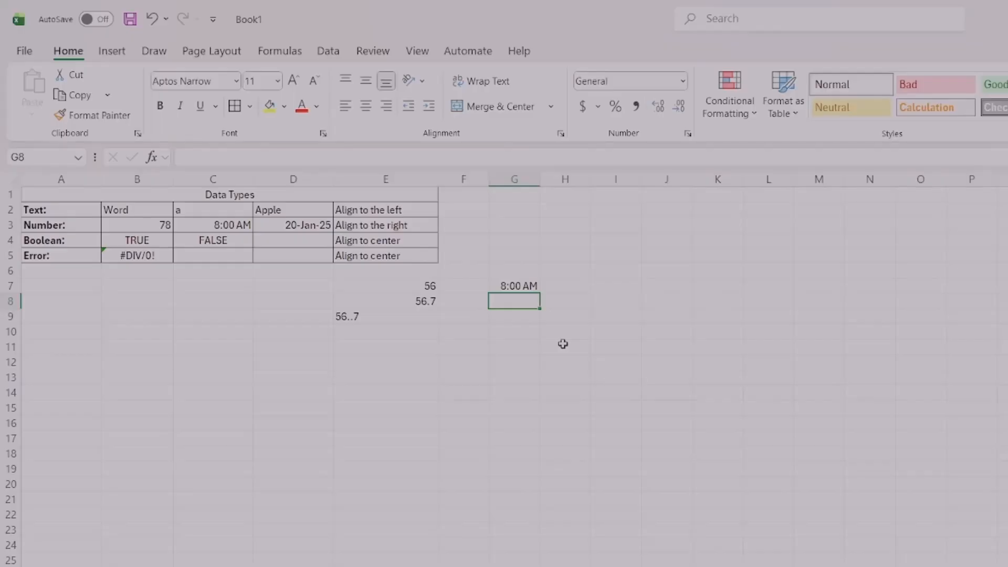
{"action": "type", "text": "8"}
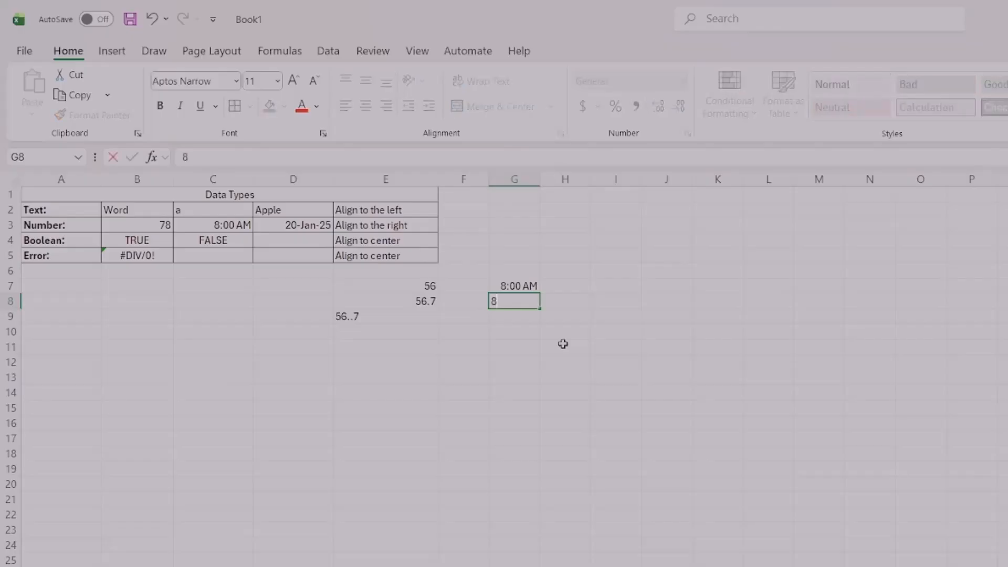
{"action": "type", "text": " a"}
{"action": "key", "text": "BackSpace"}
{"action": "key", "text": "BackSpace"}
{"action": "type", "text": "am"}
{"action": "key", "text": "Return"}
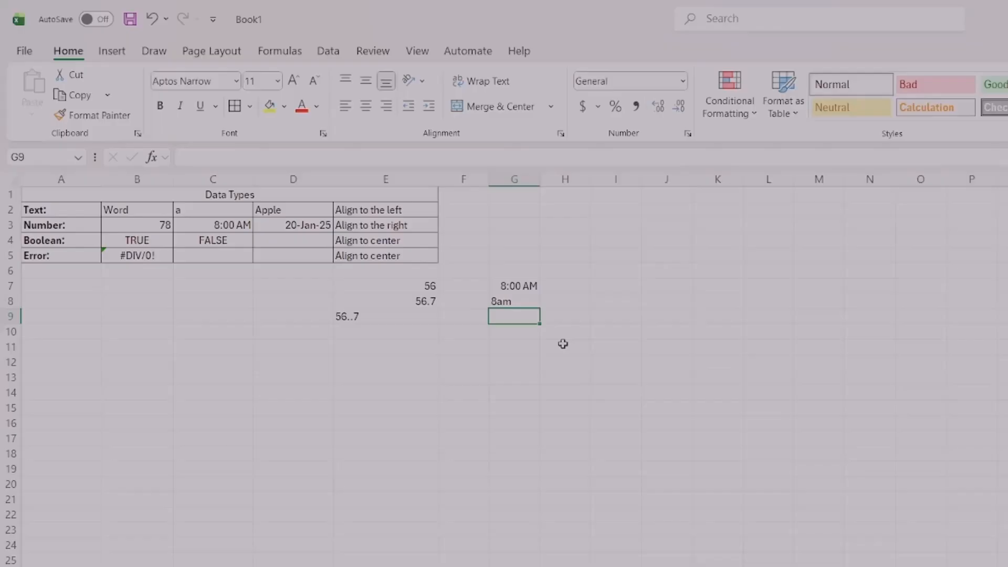
Step: Enter the date 20 jan 2025 in G9
{"action": "type", "text": "2"}
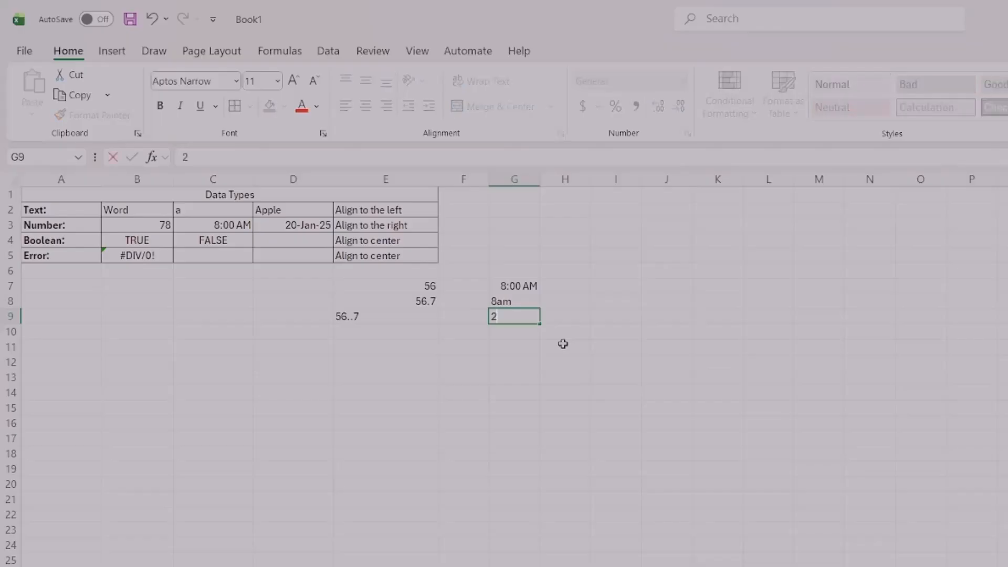
{"action": "type", "text": "0 jan 2025"}
{"action": "key", "text": "Return"}
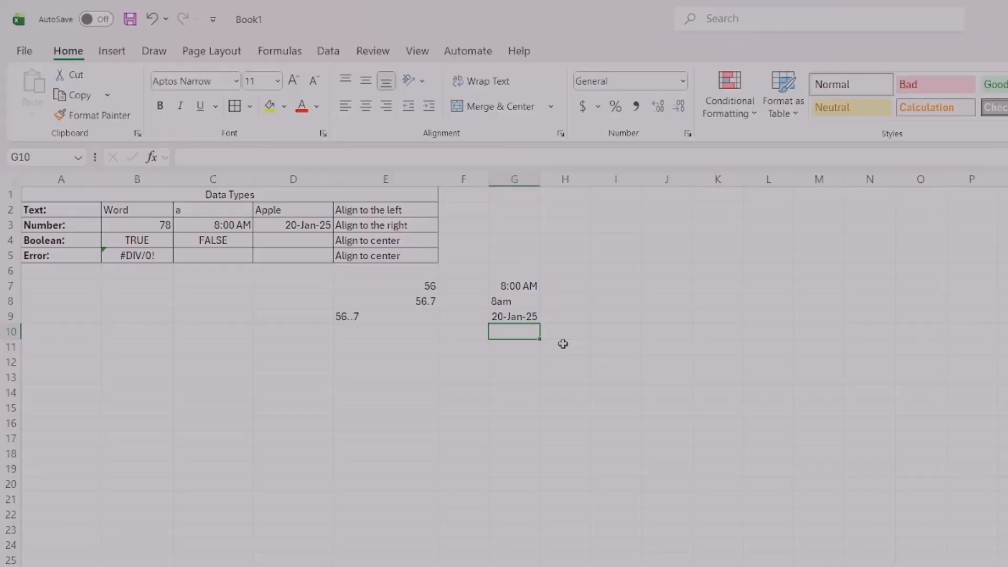
Step: Clear all the sample number, time and date entries from E7:G10
{"action": "key", "text": "Left"}
{"action": "key", "text": "Left"}
{"action": "key", "text": "Left"}
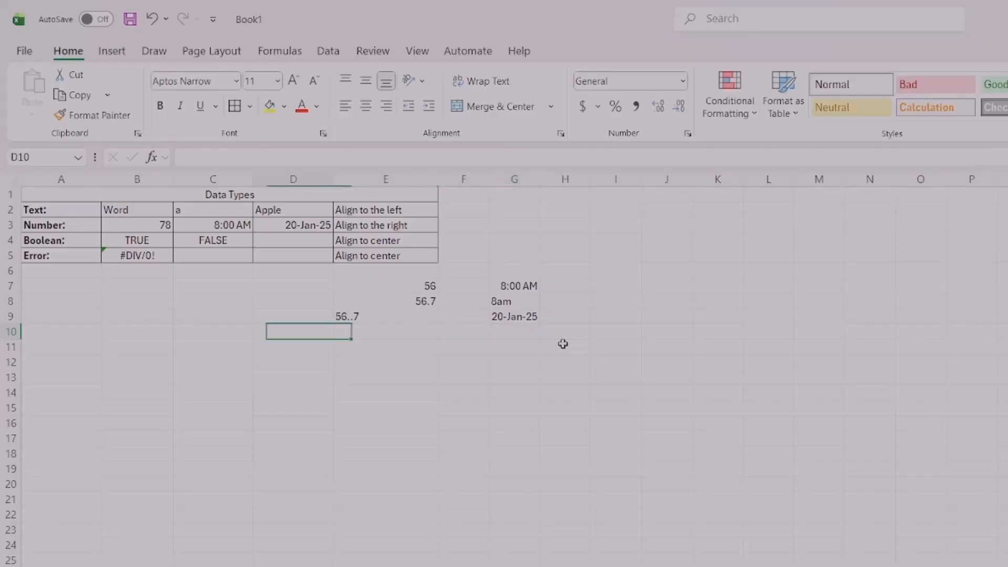
{"action": "key", "text": "Up"}
{"action": "key", "text": "Up"}
{"action": "key", "text": "Up"}
{"action": "key", "text": "Right"}
{"action": "key", "text": "shift+Down"}
{"action": "key", "text": "shift+Down"}
{"action": "key", "text": "shift+Down"}
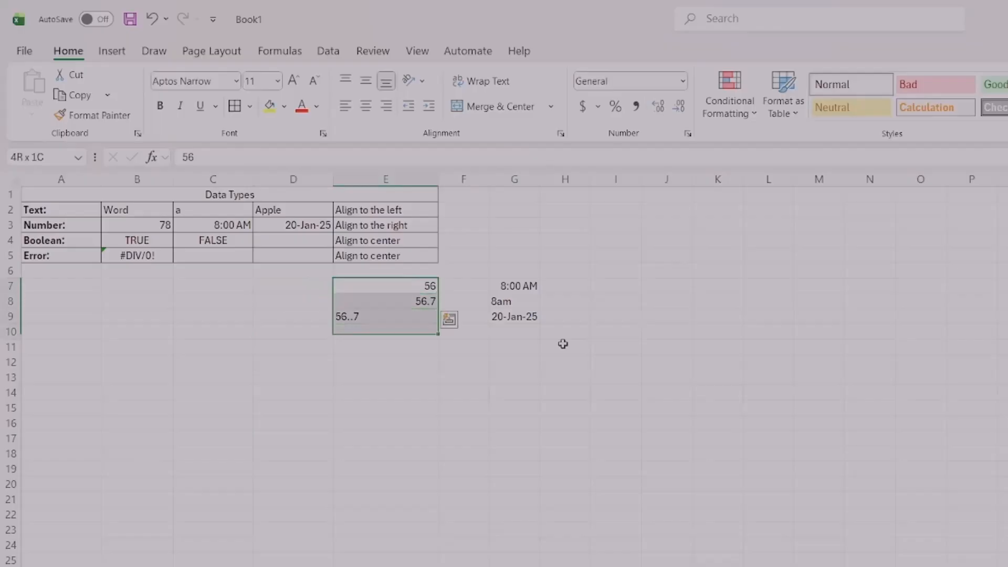
{"action": "key", "text": "shift+Right"}
{"action": "key", "text": "shift+Right"}
{"action": "key", "text": "Delete"}
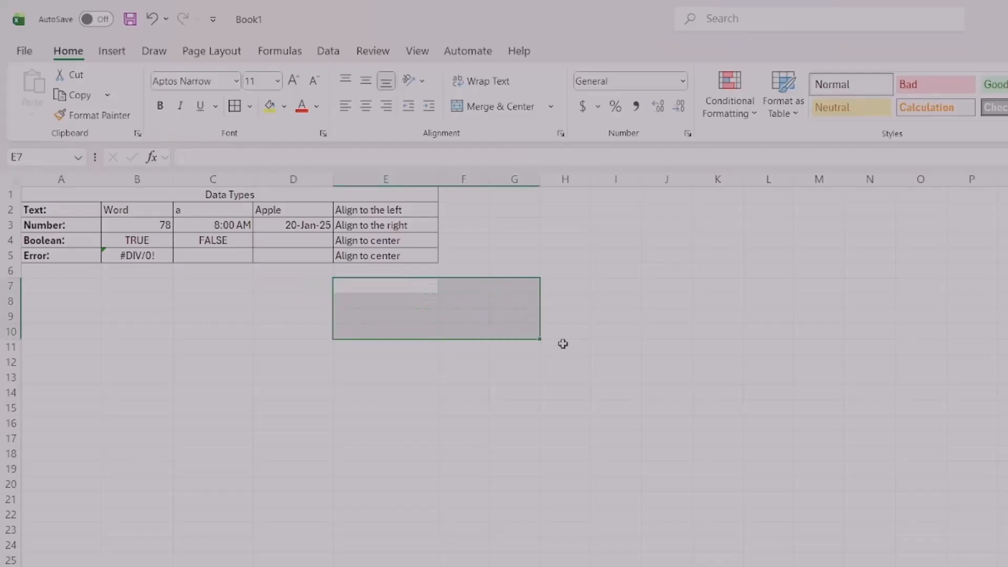
{"action": "left_click", "coordinate": [536, 426]}
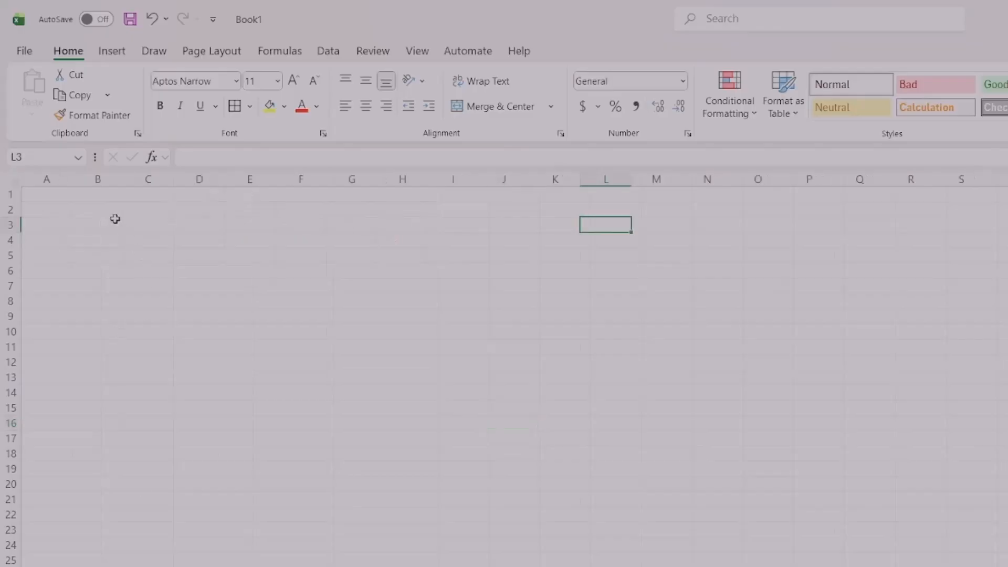
Step: Enter 1 in B3 of the blank sheet as the start of a number series
{"action": "left_click", "coordinate": [95, 220]}
{"action": "type", "text": "1"}
{"action": "key", "text": "Return"}
{"action": "left_click", "coordinate": [95, 220]}
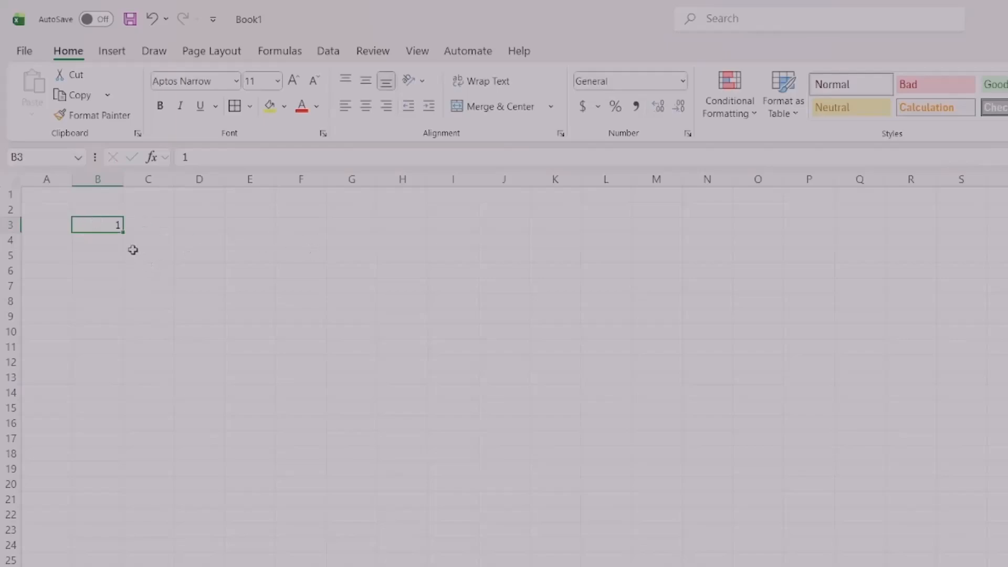
Step: Enter 2, 3 and 4 one by one in cells B4 to B6
{"action": "key", "text": "Return"}
{"action": "type", "text": "2"}
{"action": "key", "text": "Return"}
{"action": "type", "text": "3"}
{"action": "key", "text": "Return"}
{"action": "type", "text": "4"}
{"action": "key", "text": "Return"}
Step: Clear the manually entered numbers from B4:B6
{"action": "key", "text": "Up"}
{"action": "key", "text": "Up"}
{"action": "key", "text": "Up"}
{"action": "key", "text": "shift+Down"}
{"action": "key", "text": "shift+Down"}
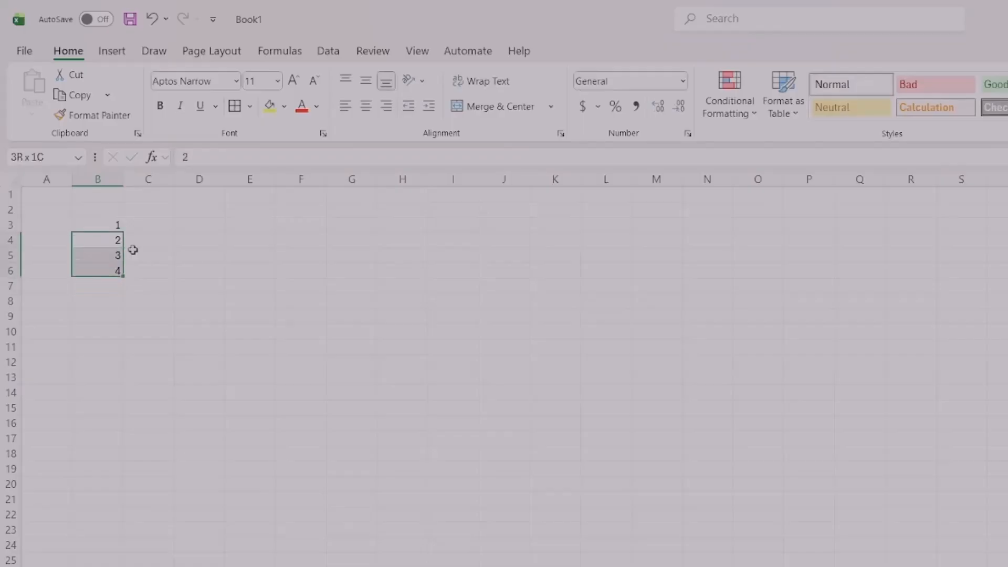
{"action": "key", "text": "Delete"}
Step: Enter 2 in B4 as the second value of the series
{"action": "key", "text": "Up"}
{"action": "key", "text": "Up"}
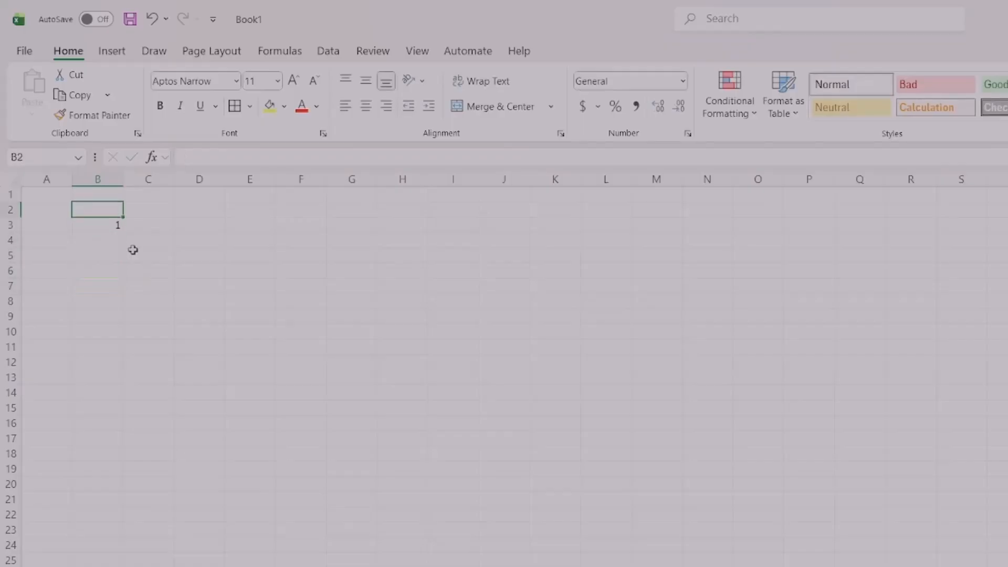
{"action": "key", "text": "Down"}
{"action": "key", "text": "Down"}
{"action": "type", "text": "2"}
{"action": "key", "text": "Return"}
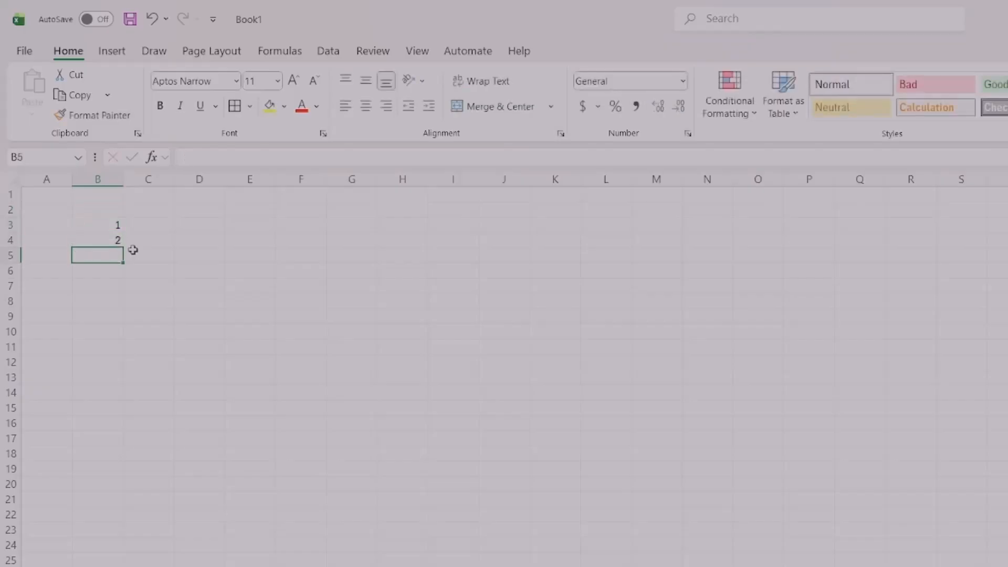
Step: Extend the series from B3:B4 down to B15 with the fill handle so it runs from 1 to 13
{"action": "left_click_drag", "start_coordinate": [92, 225], "coordinate": [110, 240]}
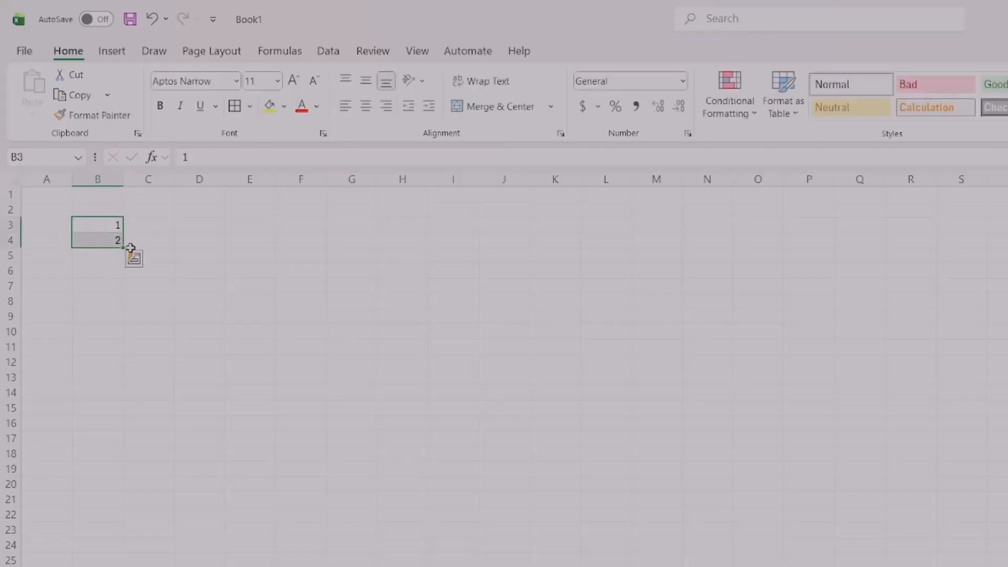
{"action": "left_click", "coordinate": [132, 252]}
{"action": "left_click", "coordinate": [96, 229]}
{"action": "left_click_drag", "start_coordinate": [98, 244], "coordinate": [126, 410]}
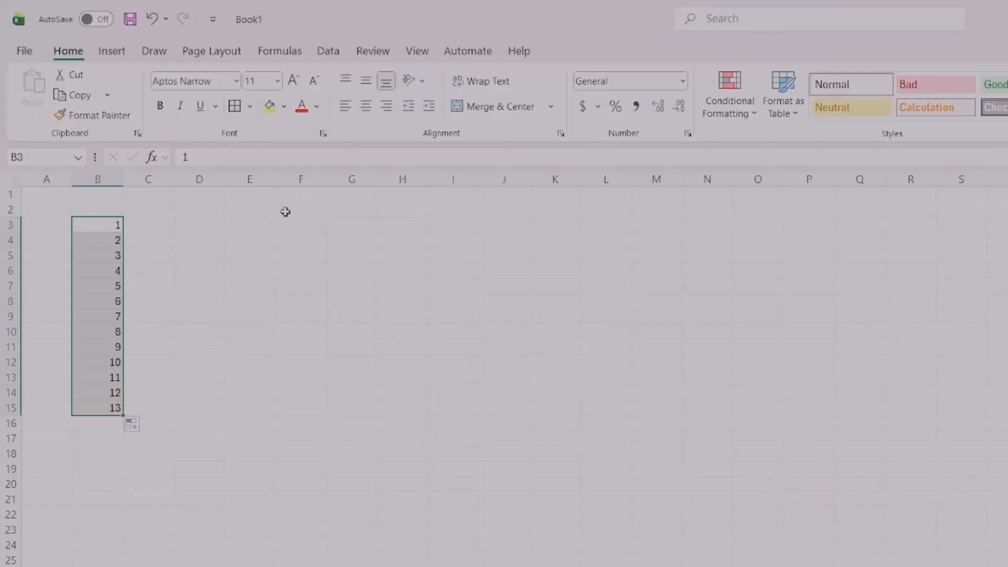
{"action": "left_click", "coordinate": [148, 227]}
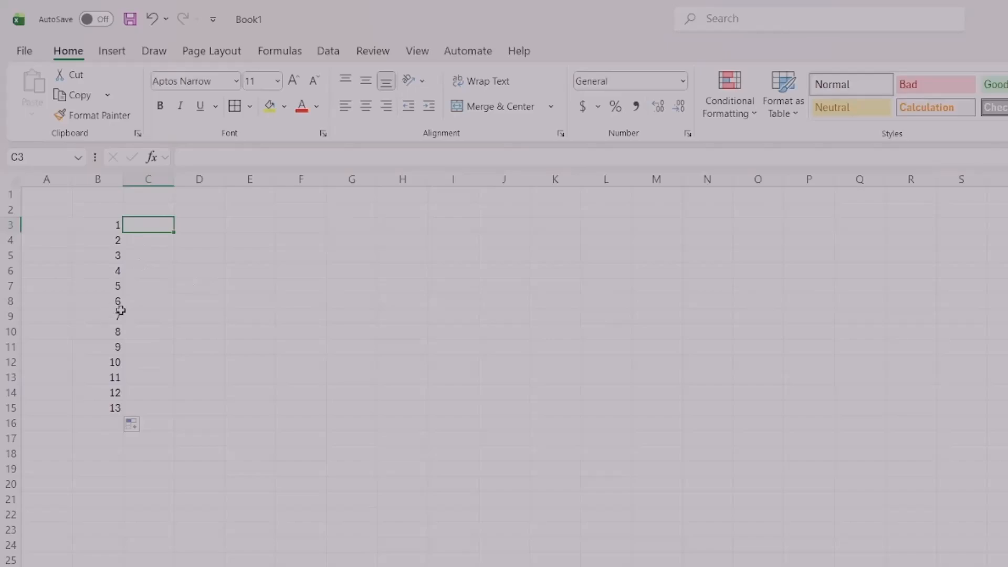
Step: Enter 1 in C3 and autofill down to C15 as a Fill Series running from 1 to 13
{"action": "type", "text": "1"}
{"action": "key", "text": "Return"}
{"action": "left_click", "coordinate": [150, 227]}
{"action": "left_click_drag", "start_coordinate": [175, 233], "coordinate": [175, 410]}
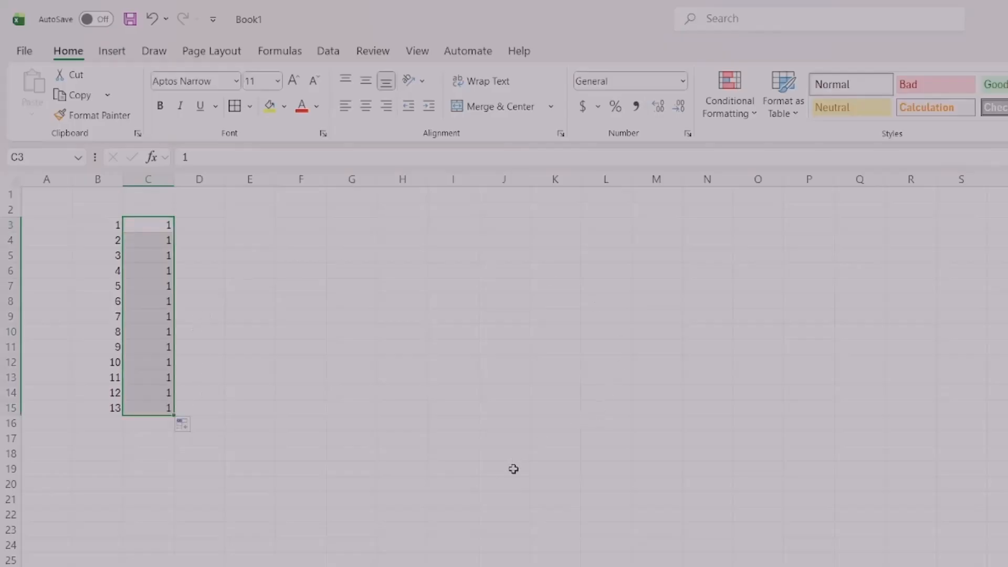
{"action": "left_click", "coordinate": [195, 426]}
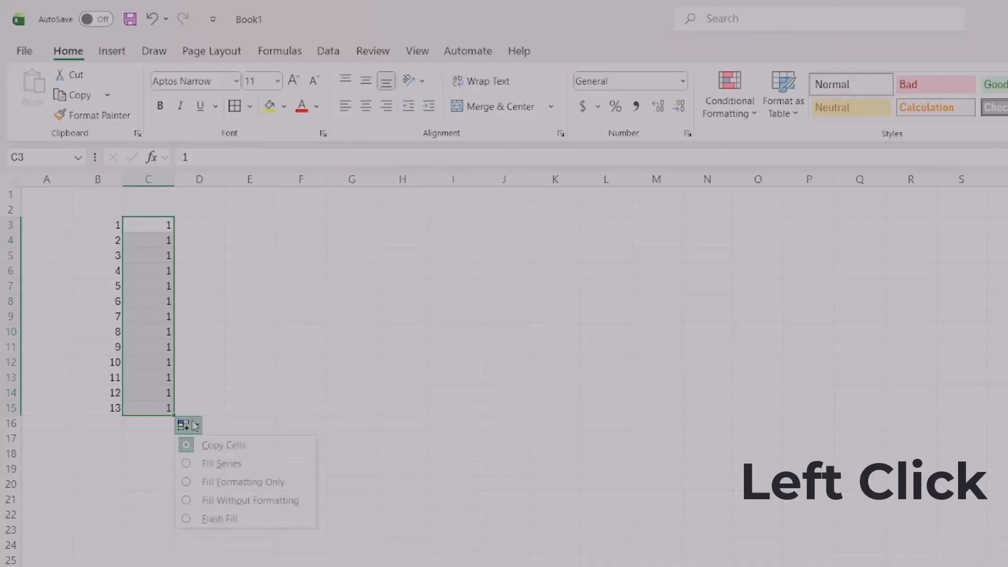
{"action": "left_click", "coordinate": [257, 464]}
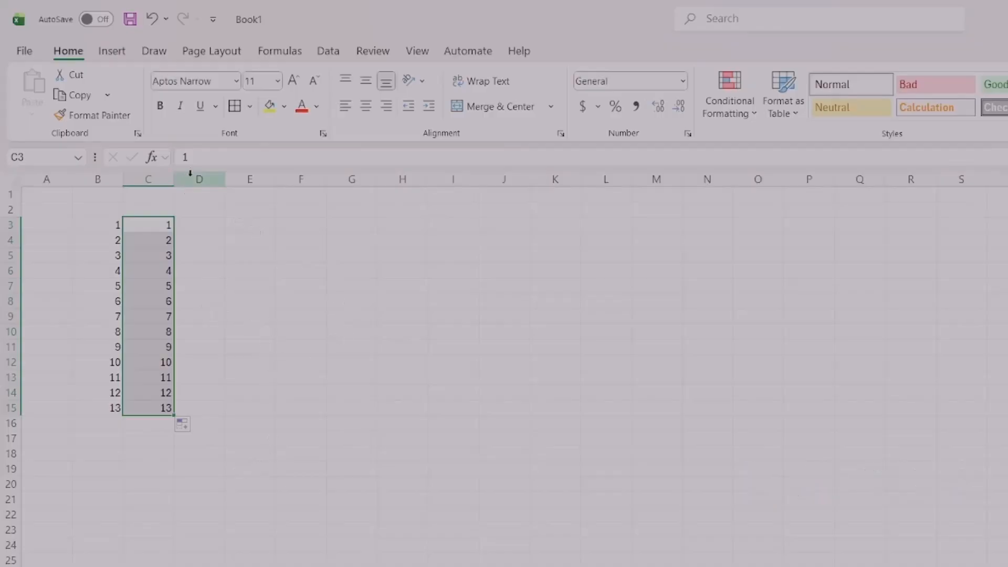
Step: Enter 2 in D3 and 4 in D4 as the first two values of an even-number series
{"action": "left_click", "coordinate": [205, 227]}
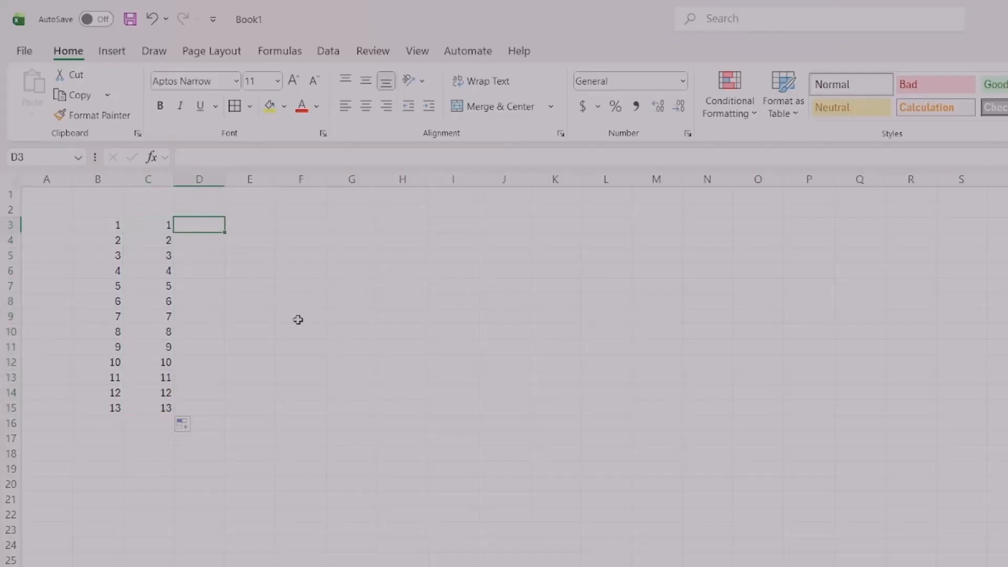
{"action": "type", "text": "2"}
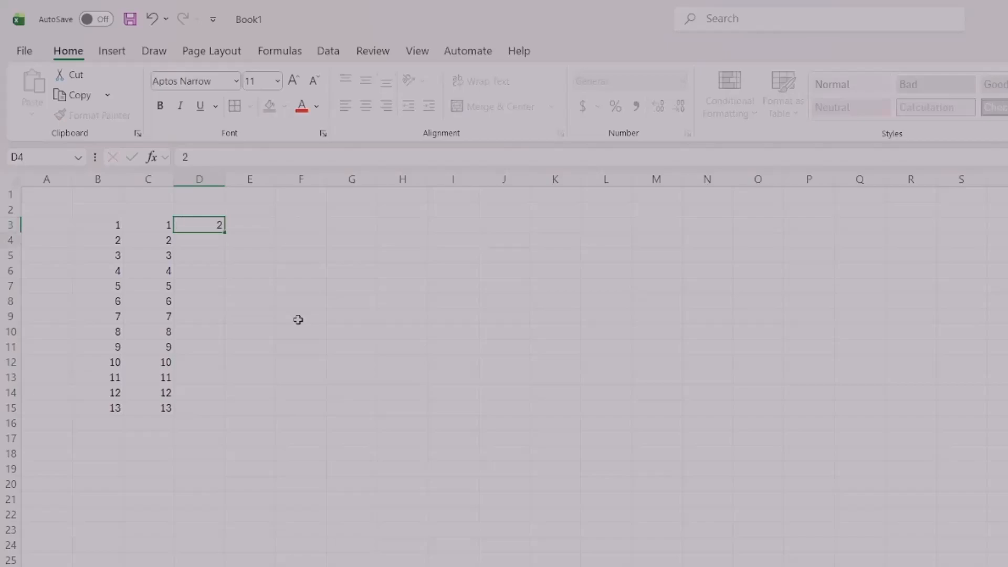
{"action": "key", "text": "Return"}
{"action": "type", "text": "4"}
{"action": "key", "text": "Return"}
Step: Extend the D3:D4 pattern down to D15 by autofill so it runs from 2 to 26
{"action": "key", "text": "Up"}
{"action": "key", "text": "Up"}
{"action": "key", "text": "shift+Down"}
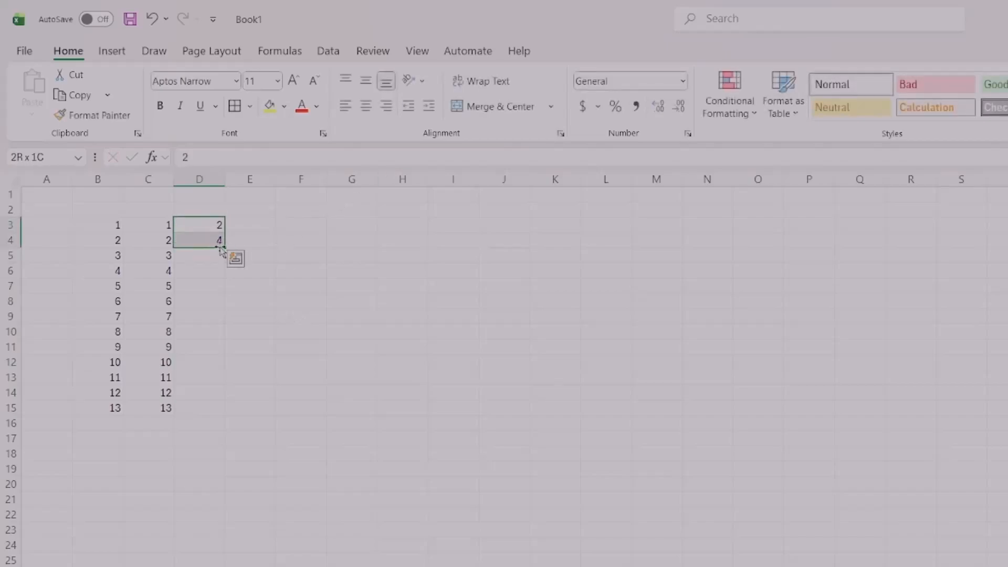
{"action": "left_click_drag", "start_coordinate": [225, 248], "coordinate": [247, 418]}
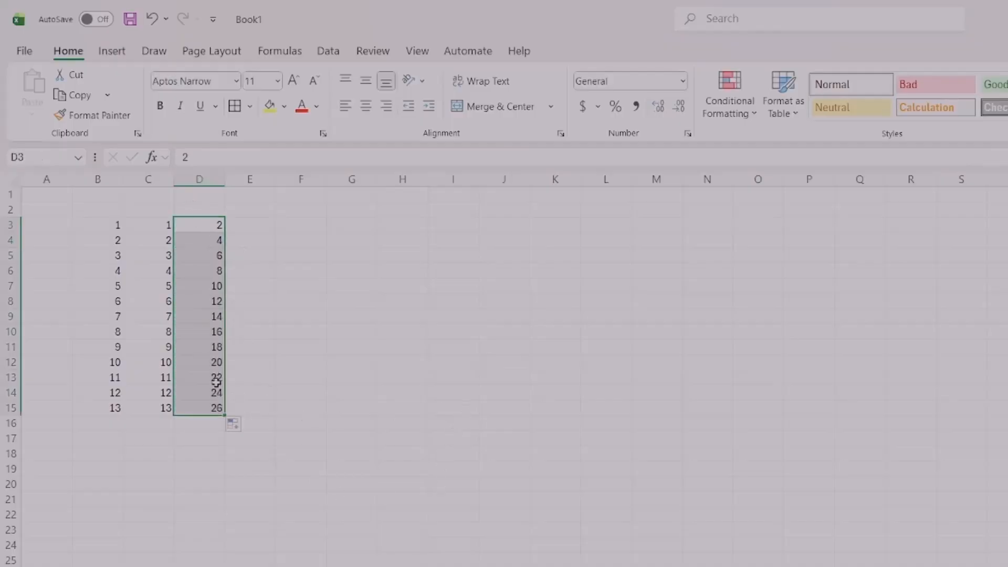
Step: Enter Monday in F3 and Tuesday in F4 as the start of a weekday series
{"action": "left_click", "coordinate": [284, 227]}
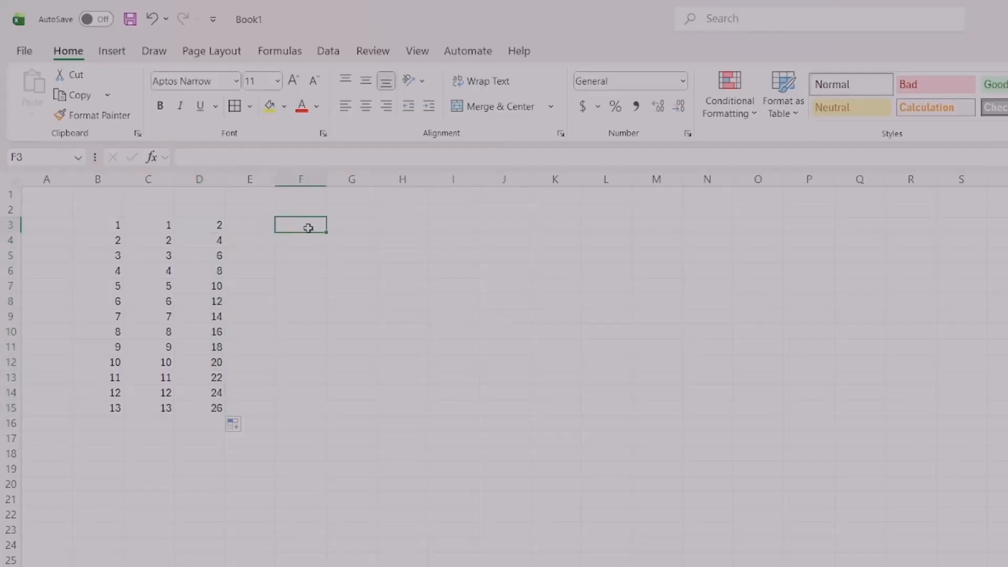
{"action": "type", "text": "Monday"}
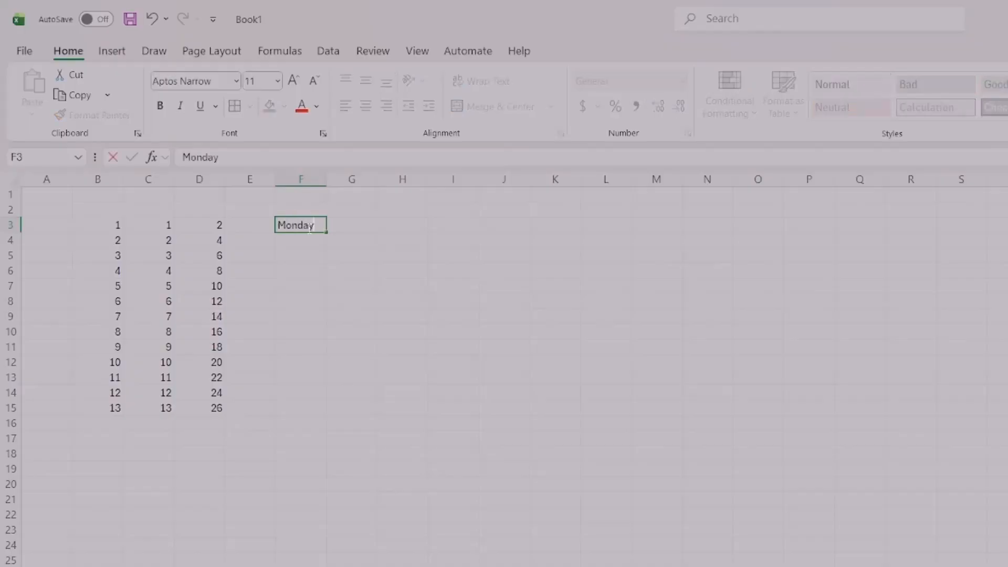
{"action": "key", "text": "Return"}
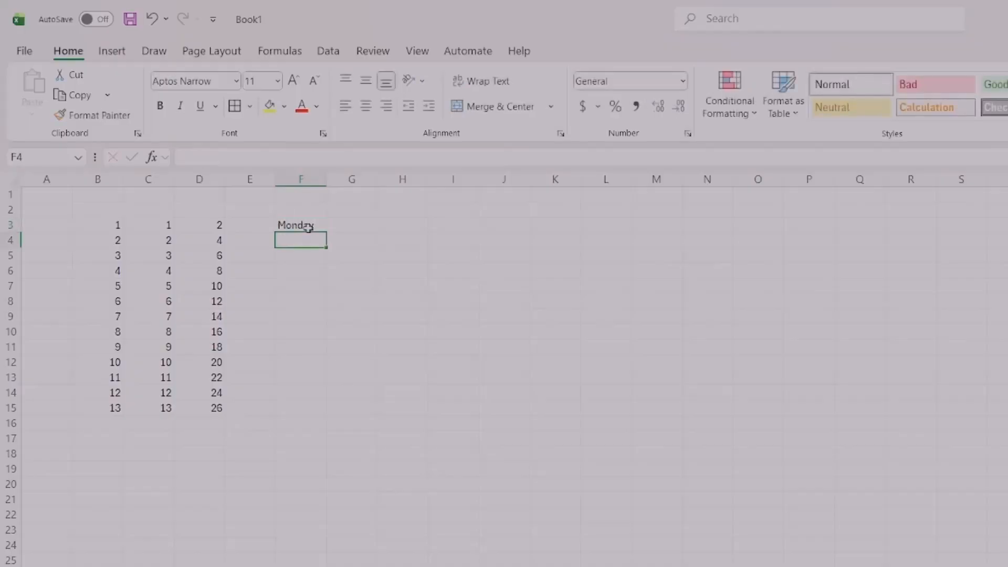
{"action": "type", "text": "Tuesday"}
{"action": "key", "text": "Return"}
Step: Extend the weekdays in F3:F4 down to F15 by autofill and fit column F's width to its contents
{"action": "left_click", "coordinate": [299, 225]}
{"action": "left_click_drag", "start_coordinate": [299, 224], "coordinate": [333, 248]}
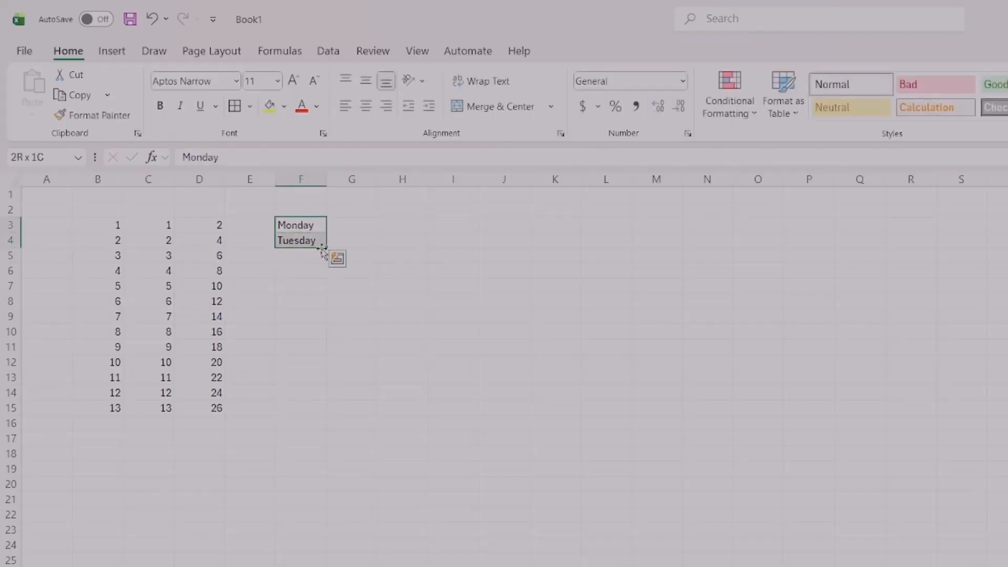
{"action": "left_click_drag", "start_coordinate": [328, 247], "coordinate": [321, 413]}
{"action": "double_click", "coordinate": [328, 178]}
Step: Enter 9 am in H3 and 10 am in H4, and autofill the hourly series down to H15
{"action": "left_click", "coordinate": [423, 256]}
{"action": "left_click", "coordinate": [401, 229]}
{"action": "type", "text": "9 am"}
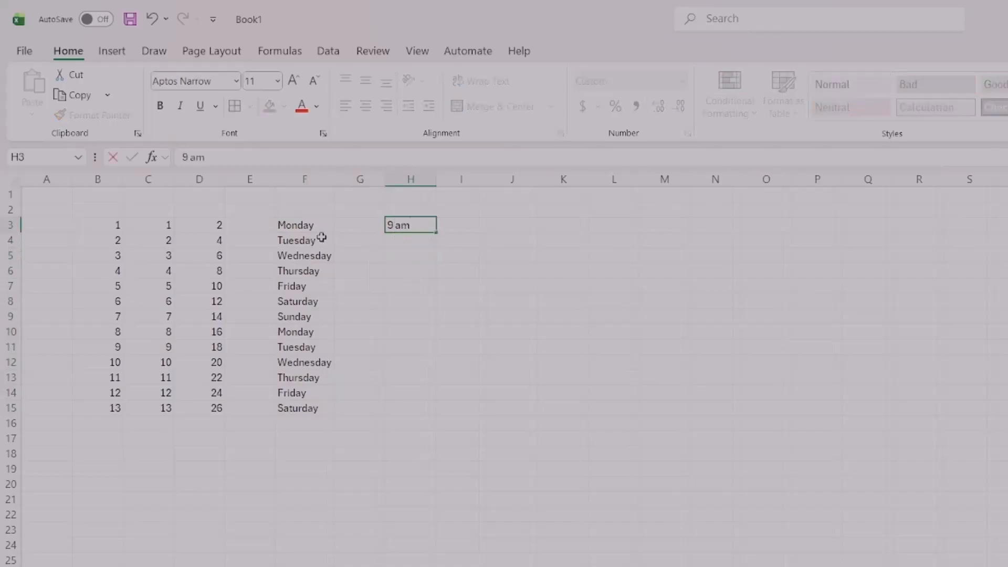
{"action": "key", "text": "Return"}
{"action": "type", "text": "1"}
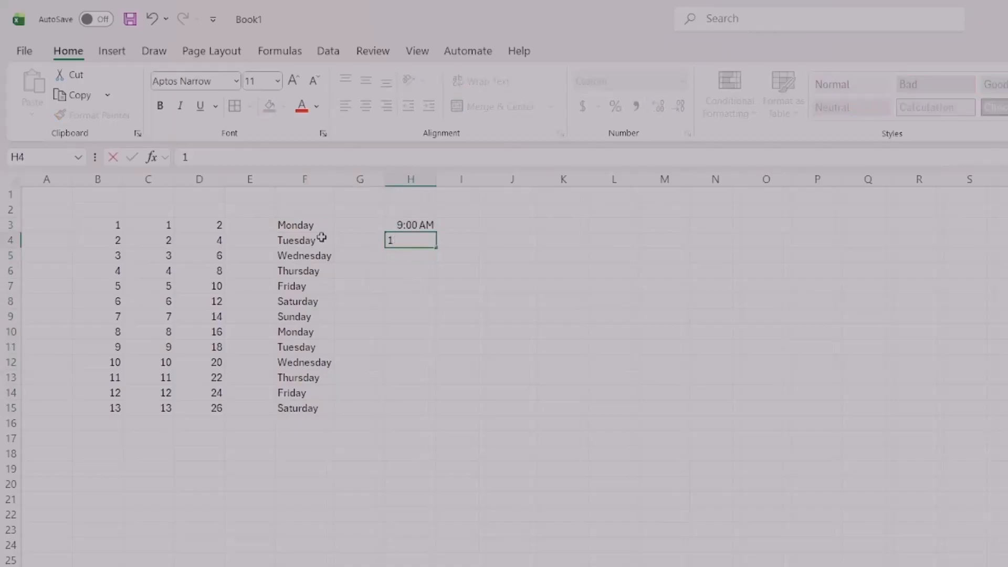
{"action": "type", "text": "9 am"}
{"action": "key", "text": "Return"}
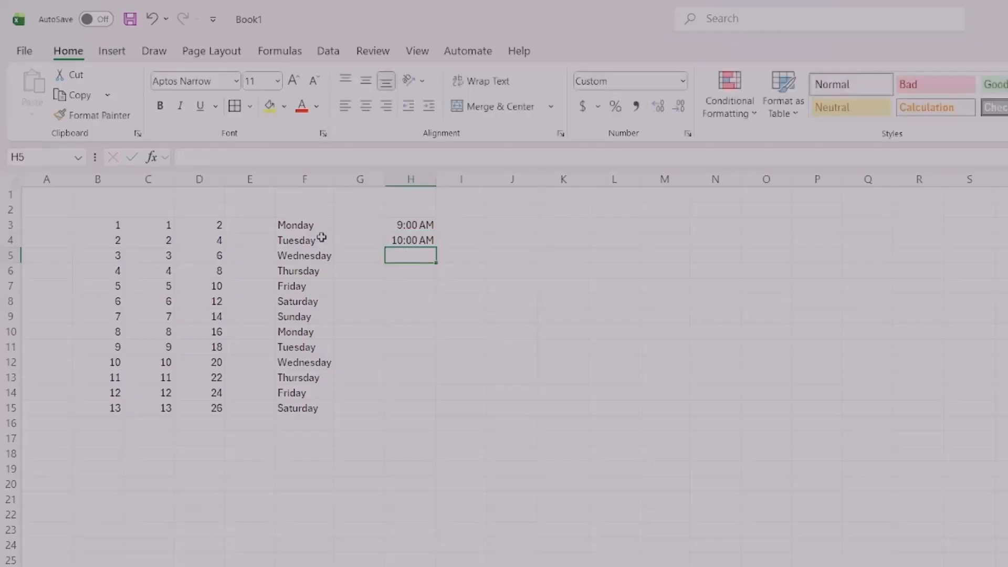
{"action": "left_click_drag", "start_coordinate": [415, 225], "coordinate": [437, 409]}
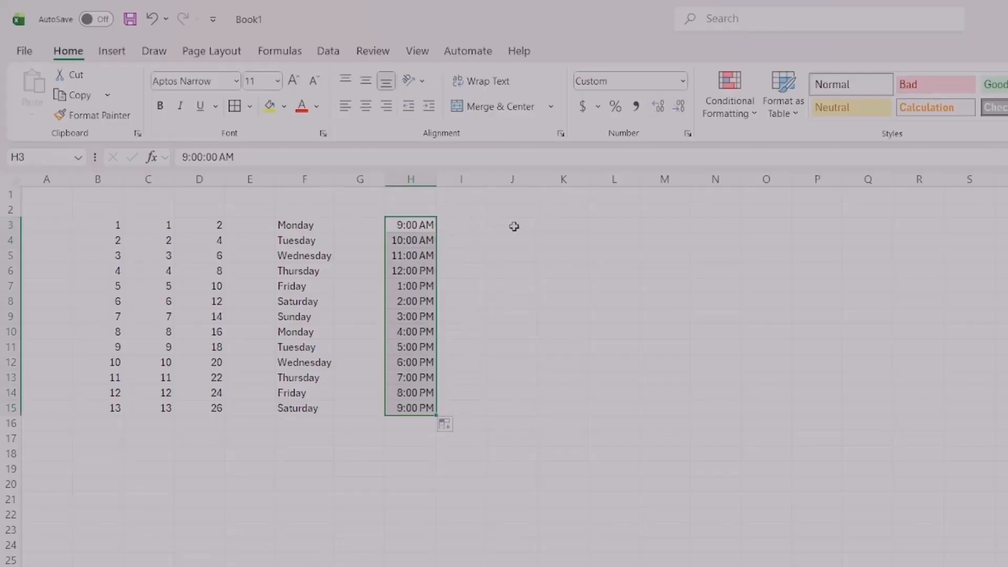
Step: Enter Jan in I3 and feb in I4, and autofill the month series down to I15
{"action": "left_click", "coordinate": [465, 227]}
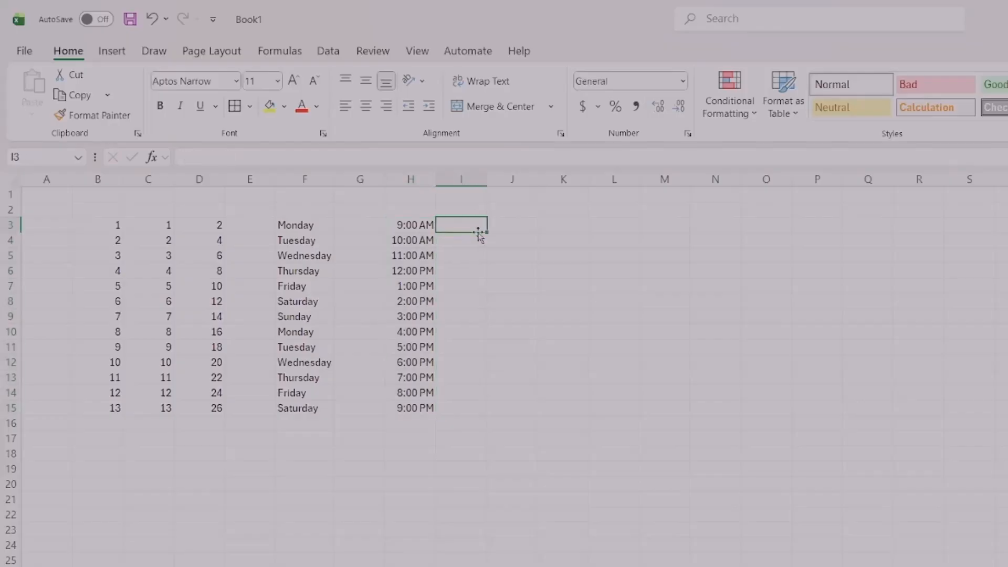
{"action": "type", "text": "Jan"}
{"action": "key", "text": "Return"}
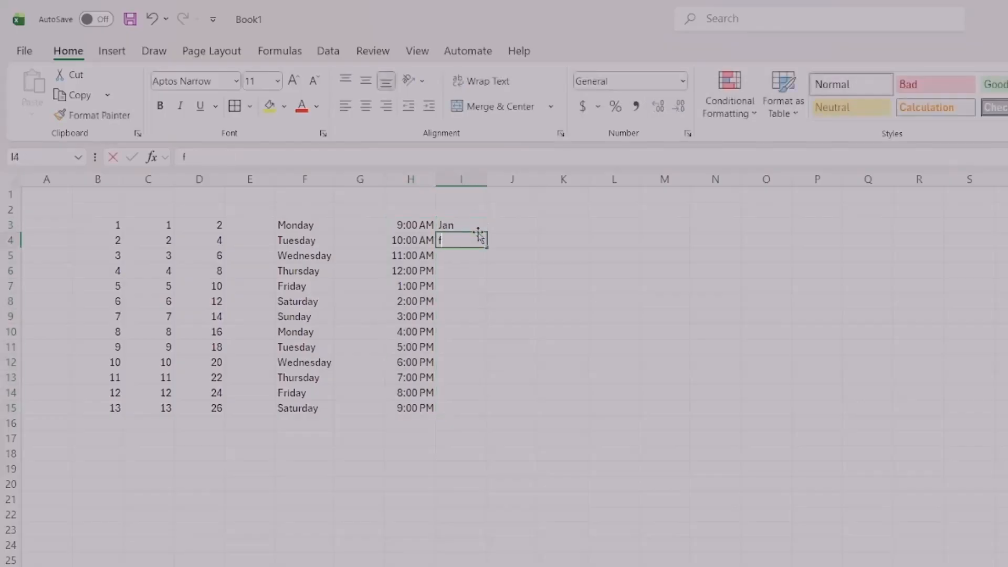
{"action": "type", "text": "fe"}
{"action": "key", "text": "Return"}
{"action": "left_click_drag", "start_coordinate": [462, 229], "coordinate": [498, 410]}
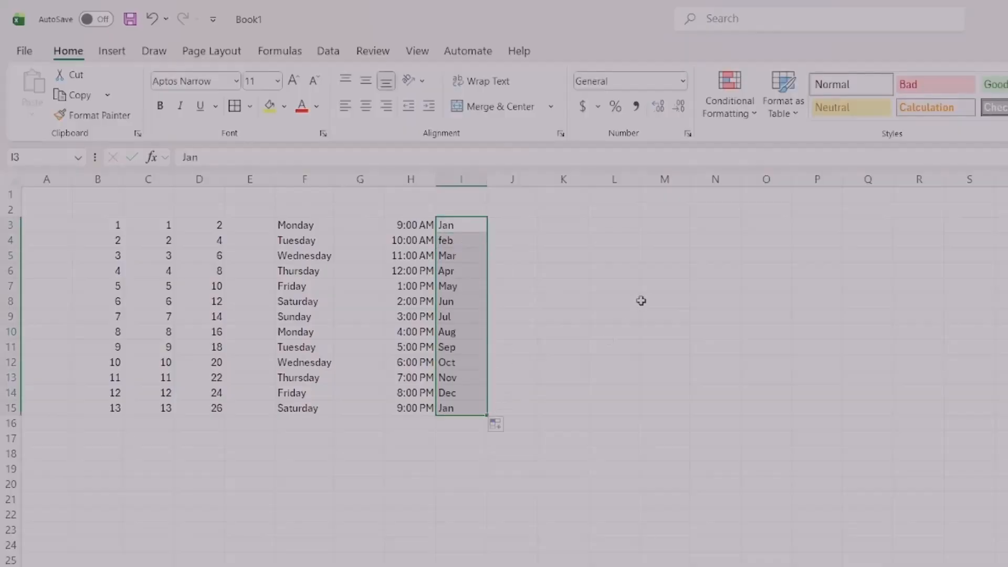
{"action": "left_click", "coordinate": [641, 300]}
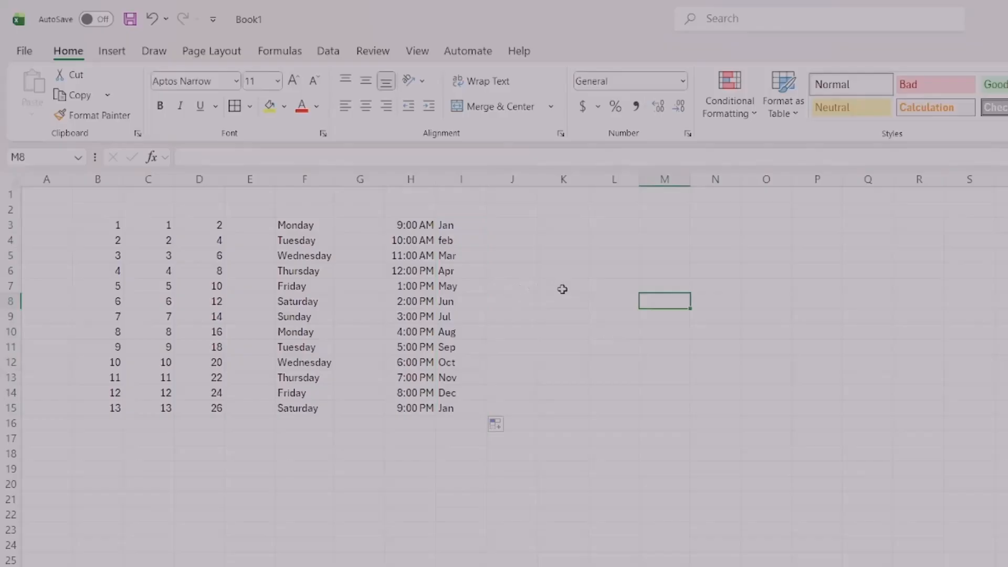